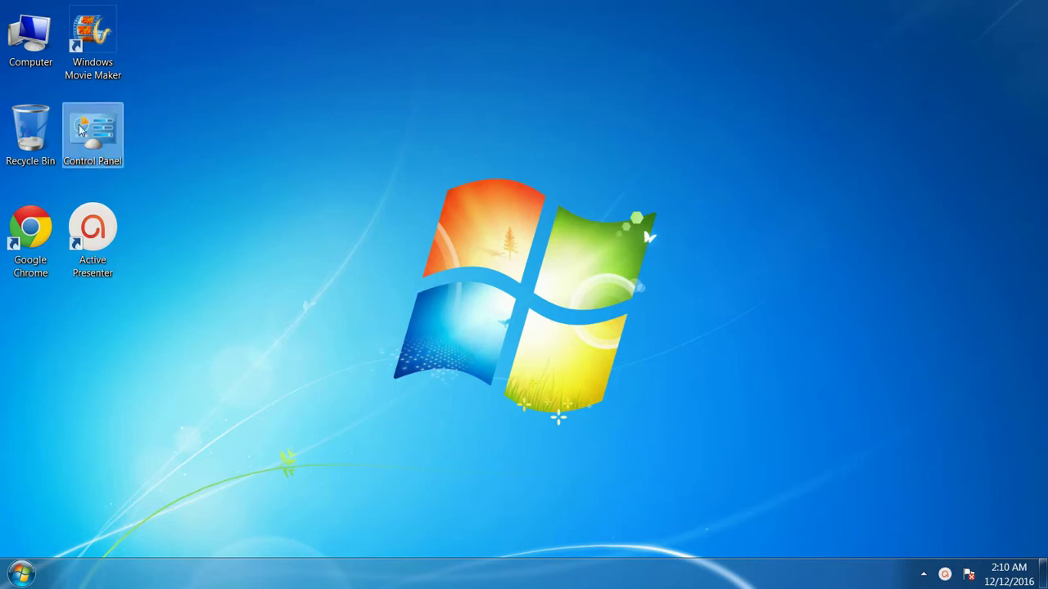
Open Local Disk (E:) in Windows Explorer and select the Tulips image to view its dimensions and file size.
double_click(18, 33)
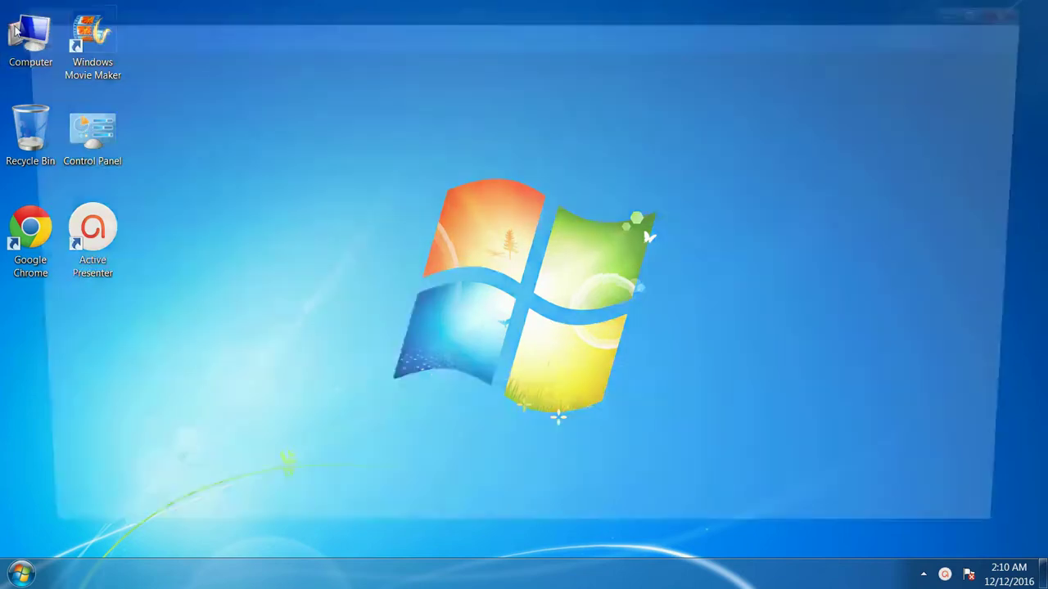
double_click(757, 135)
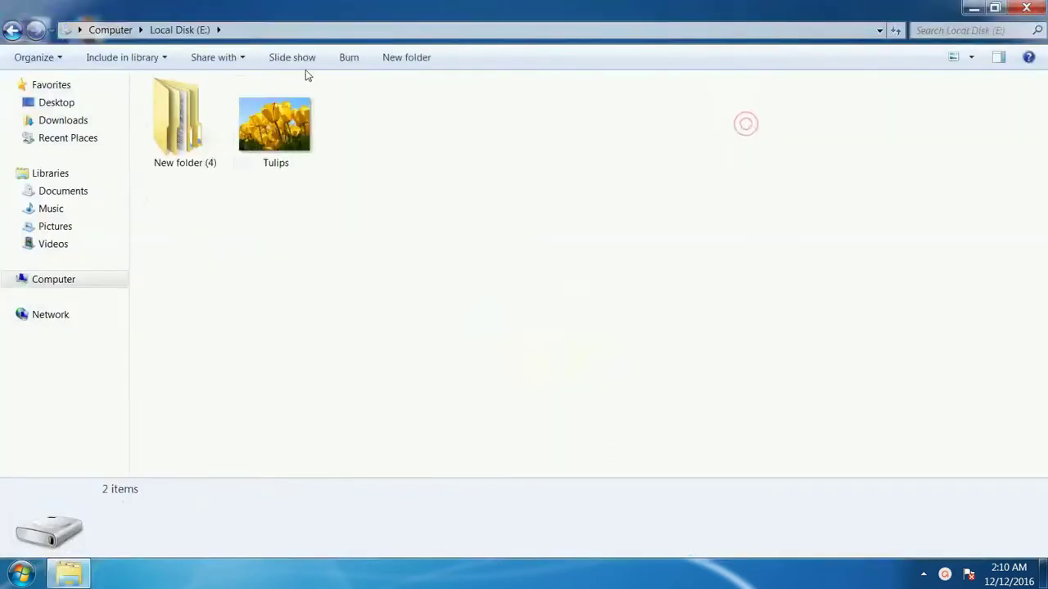
click(307, 131)
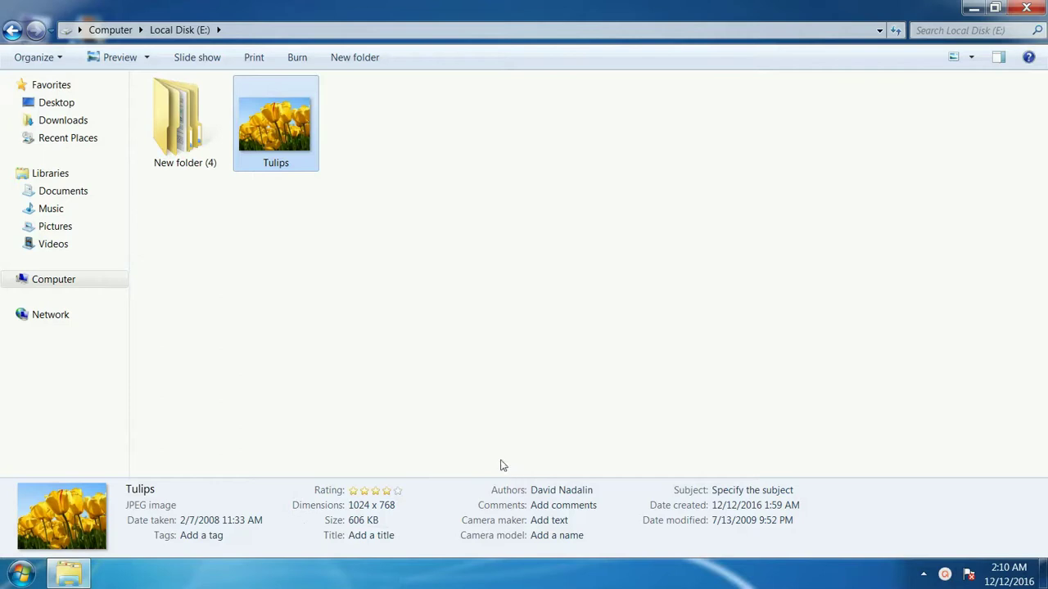
Duplicate the Tulips image within the same folder on Local Disk (E:).
right_click(295, 133)
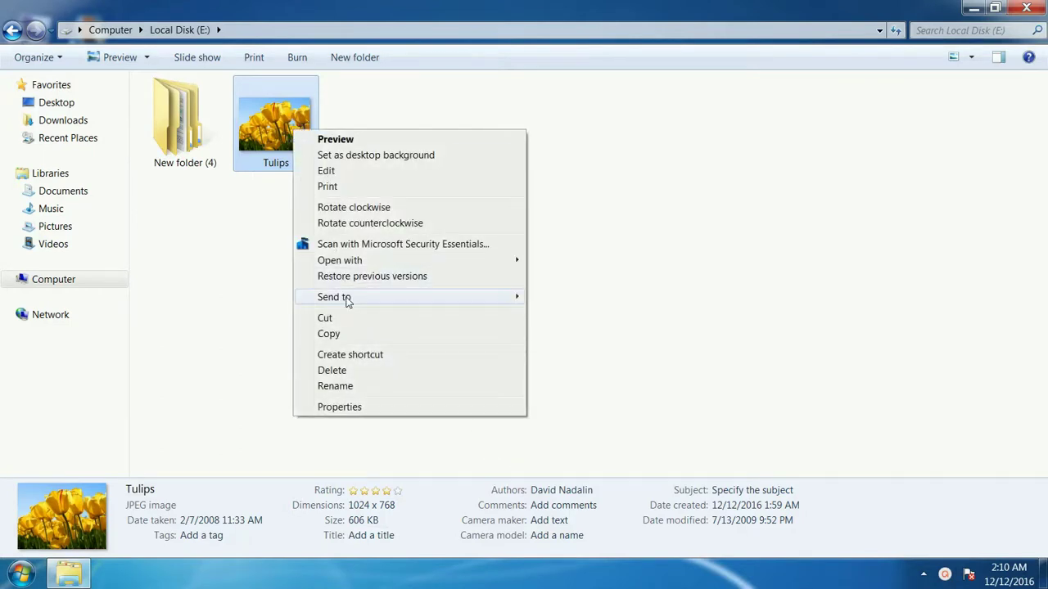
click(351, 333)
right_click(380, 179)
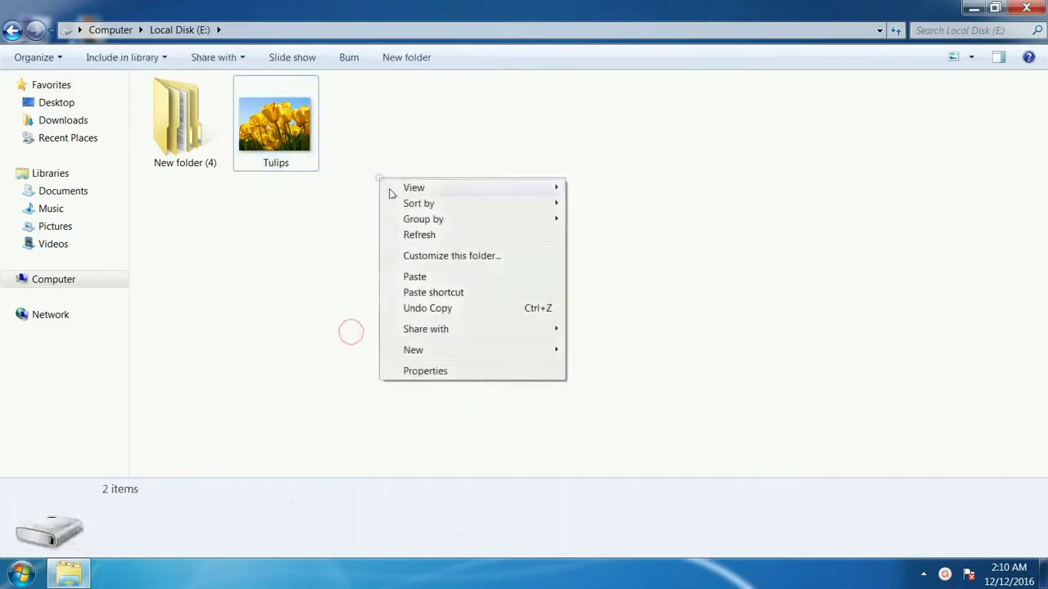
click(415, 277)
click(339, 230)
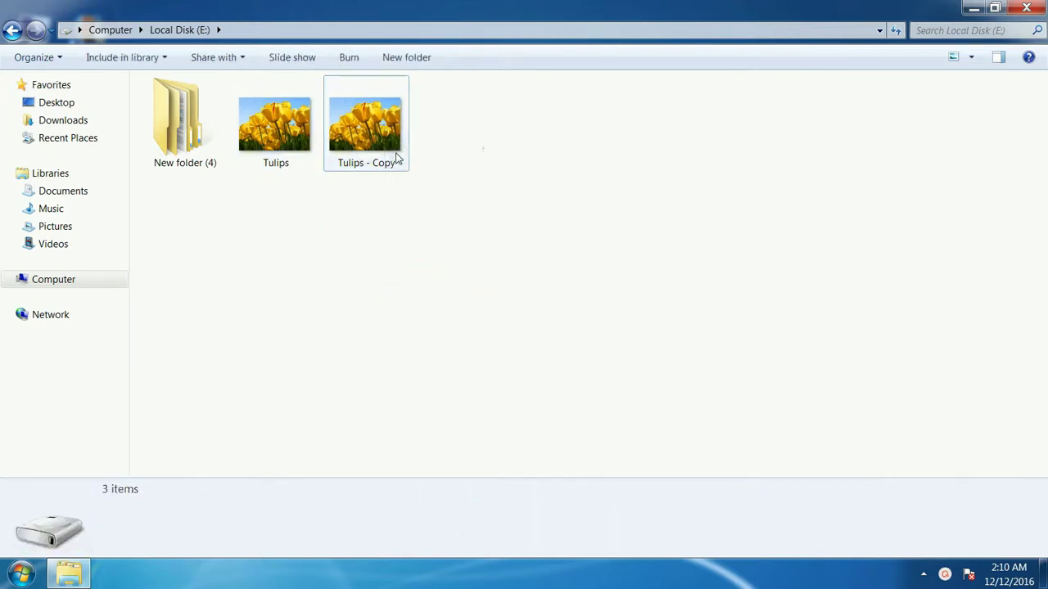
Open the Tulips - Copy image for editing in Paint.
mouse_move(398, 156)
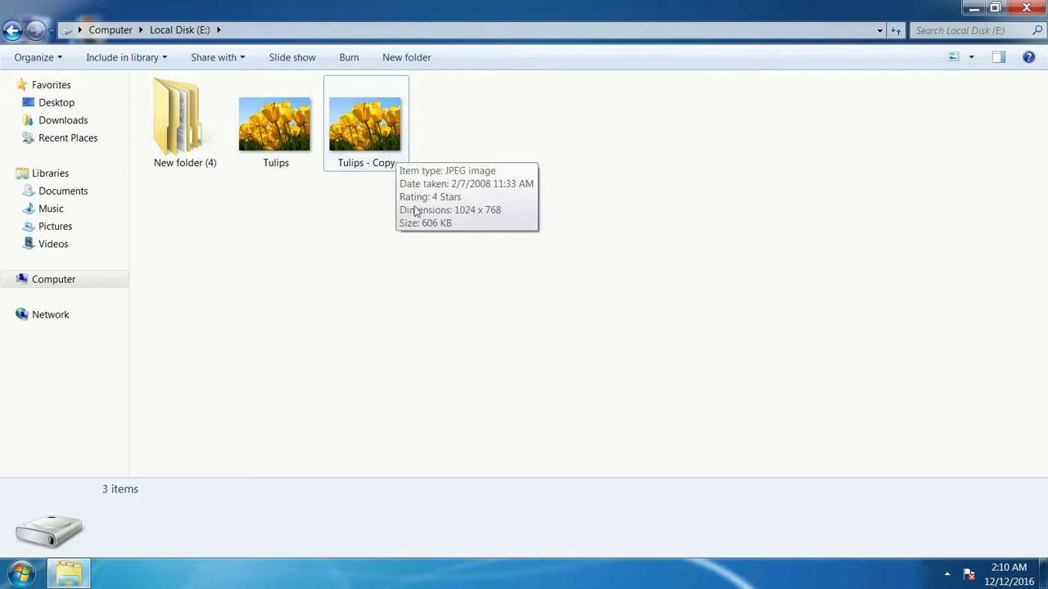
click(374, 148)
right_click(374, 148)
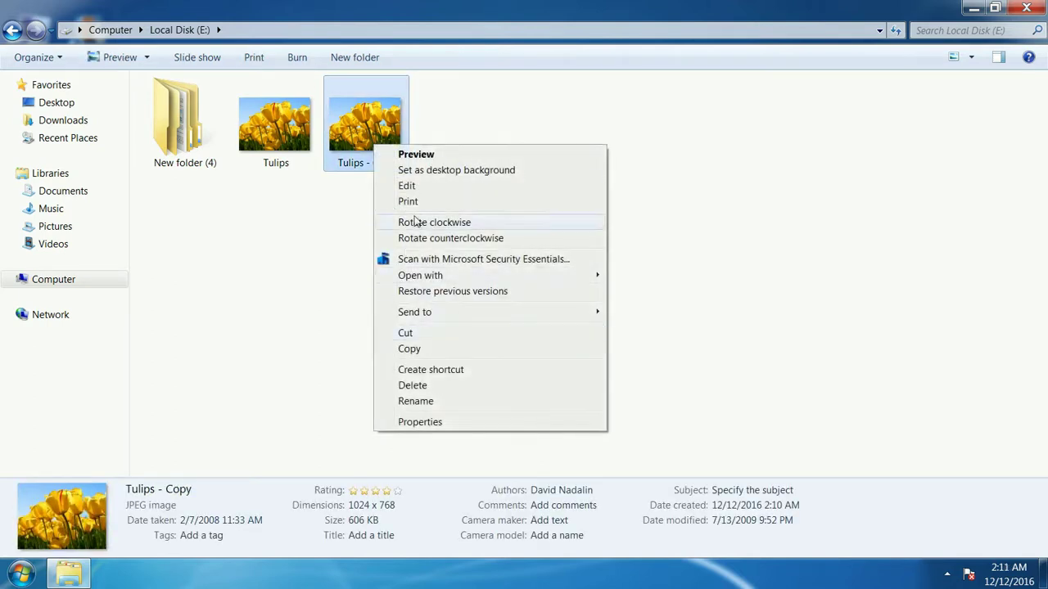
click(416, 188)
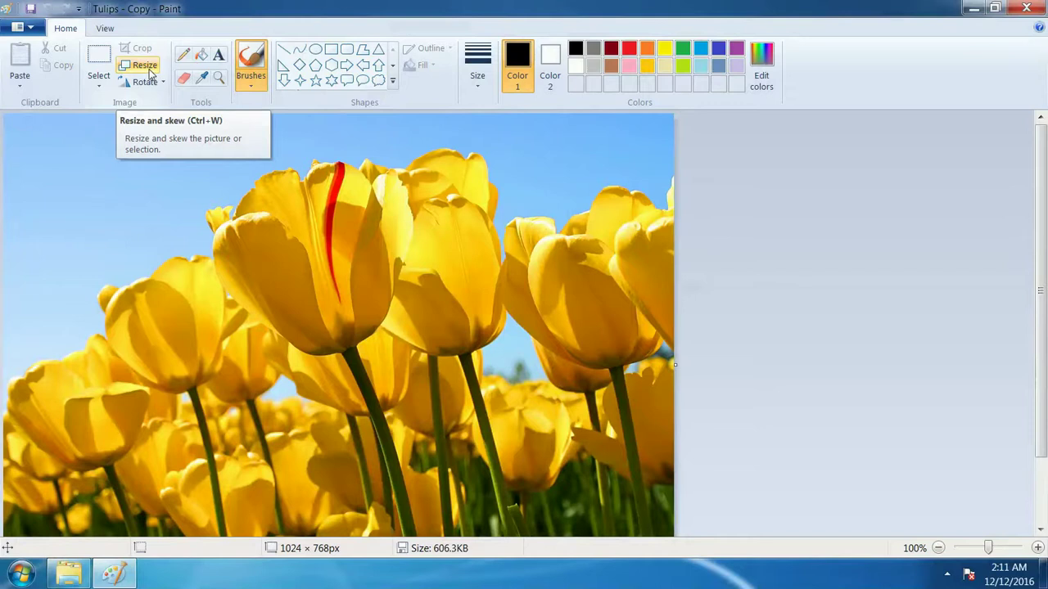
Resize the picture by pixels to a horizontal size of 1920, keeping the aspect ratio maintained.
click(149, 74)
drag(164, 93, 401, 73)
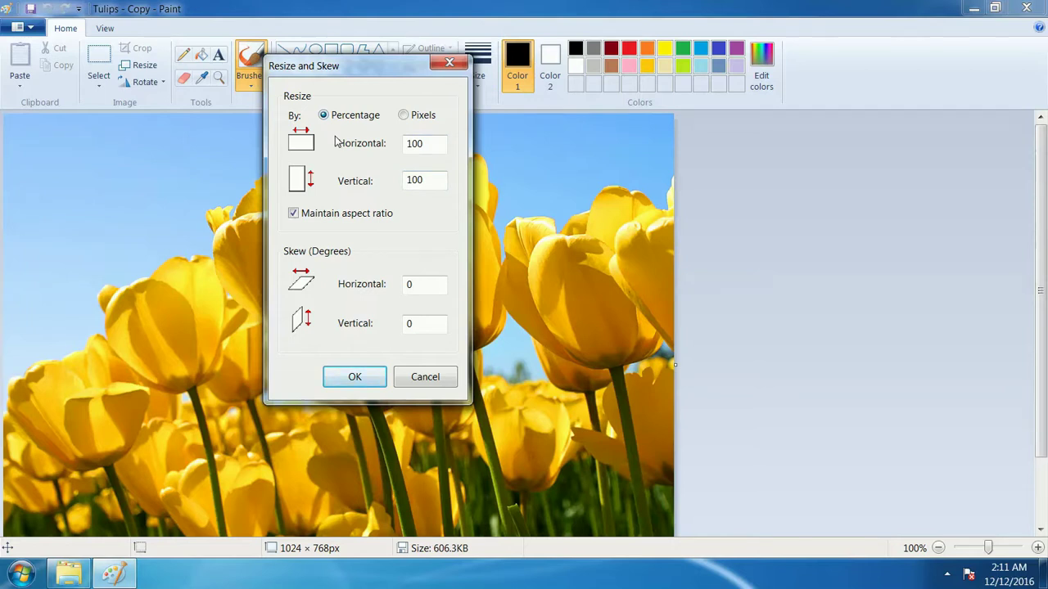
click(405, 115)
double_click(424, 143)
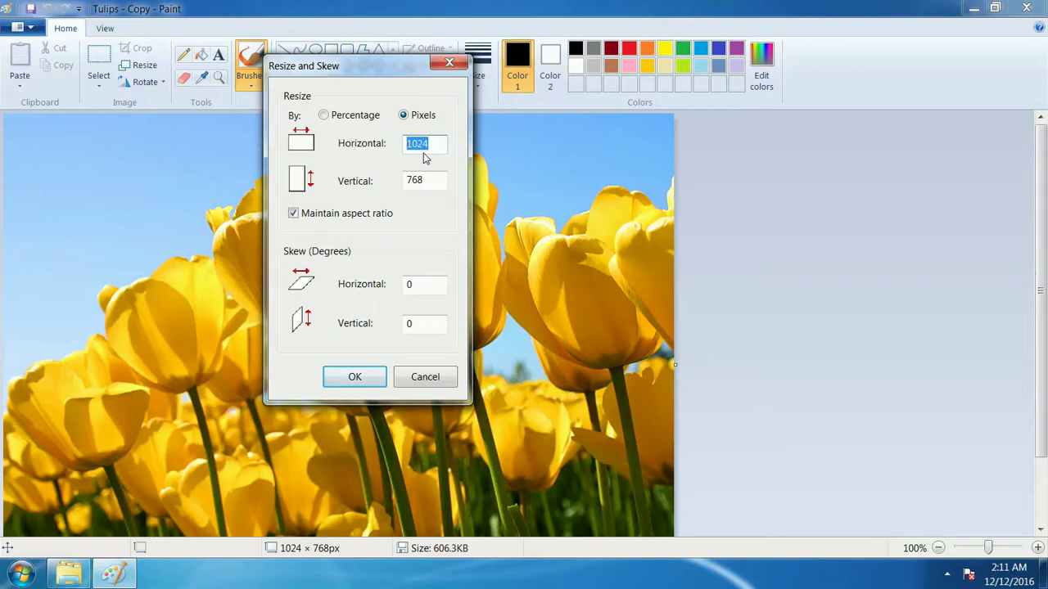
text(192)
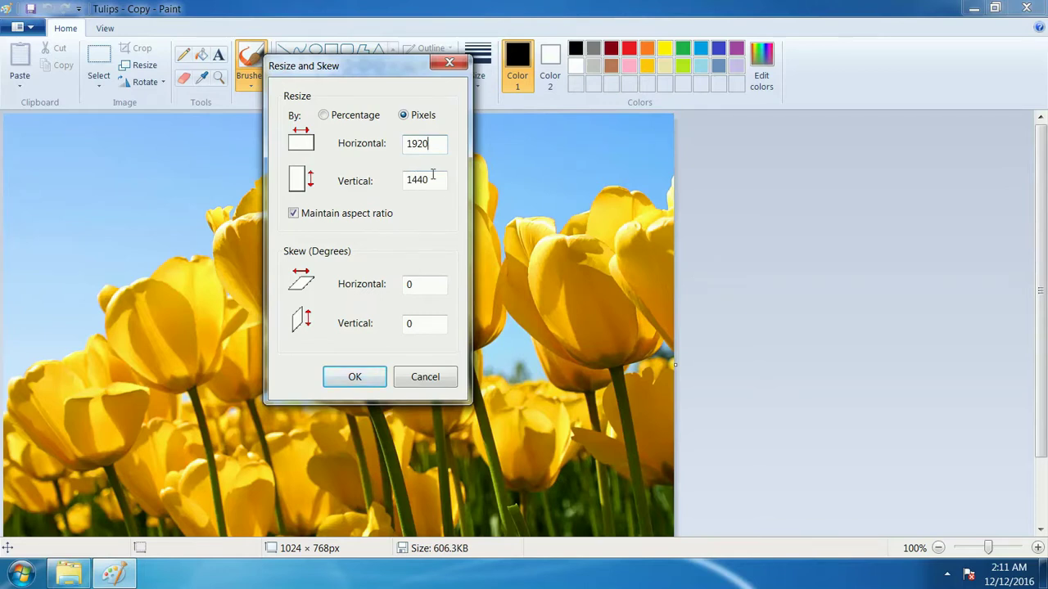
click(359, 378)
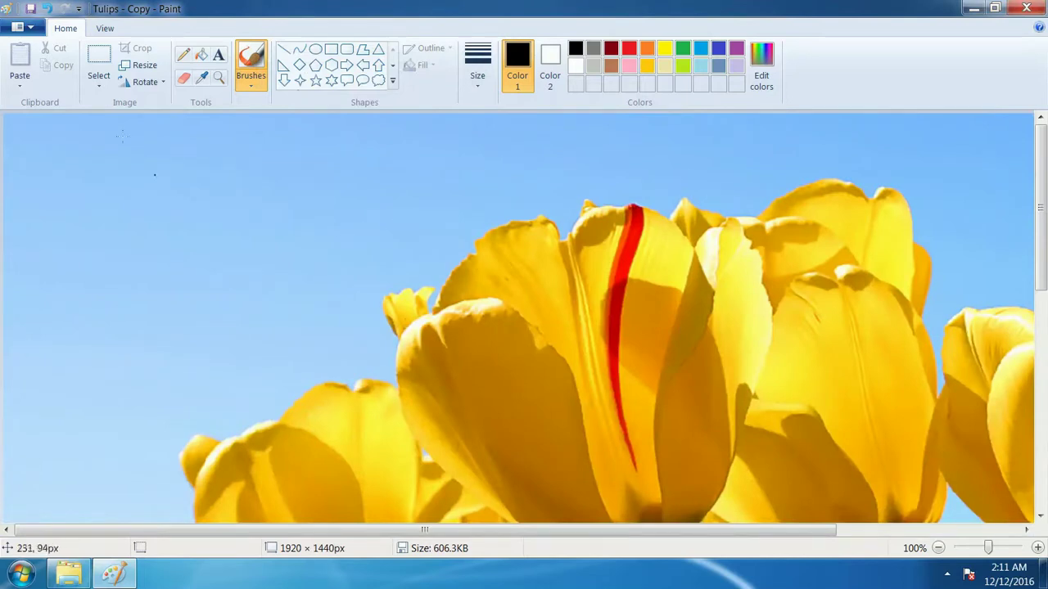
Save the resized Tulips - Copy picture and close Paint.
click(23, 28)
click(60, 123)
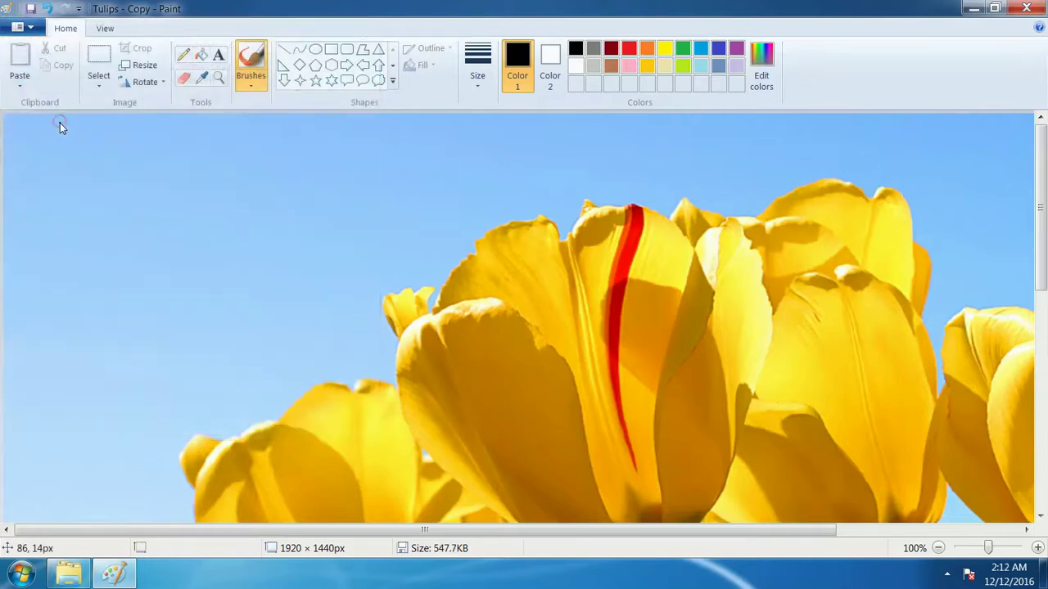
click(1026, 8)
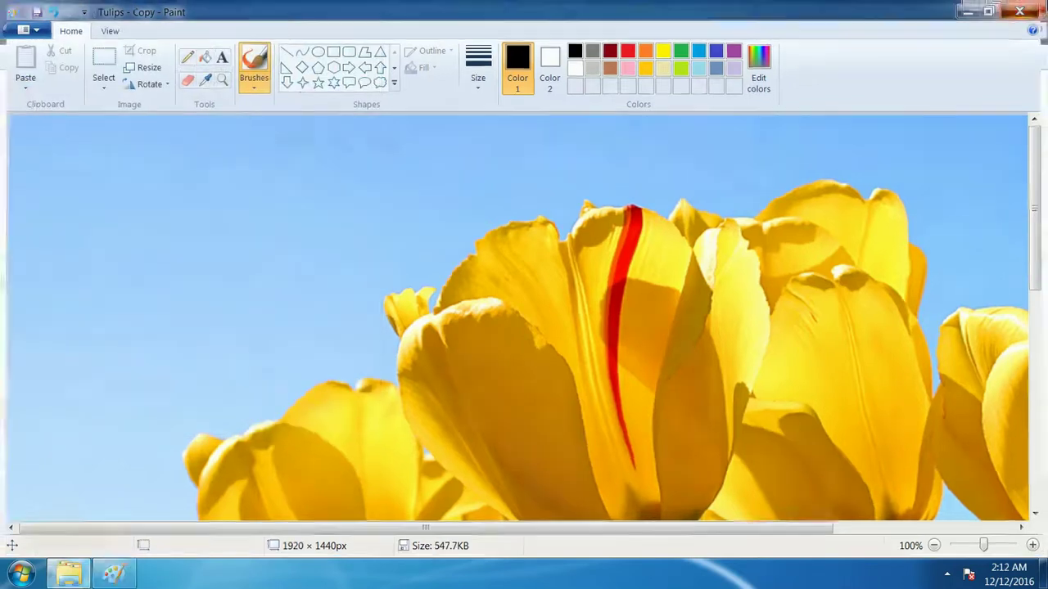
Compare the dimensions and file size of the original Tulips image with those of Tulips - Copy.
click(308, 140)
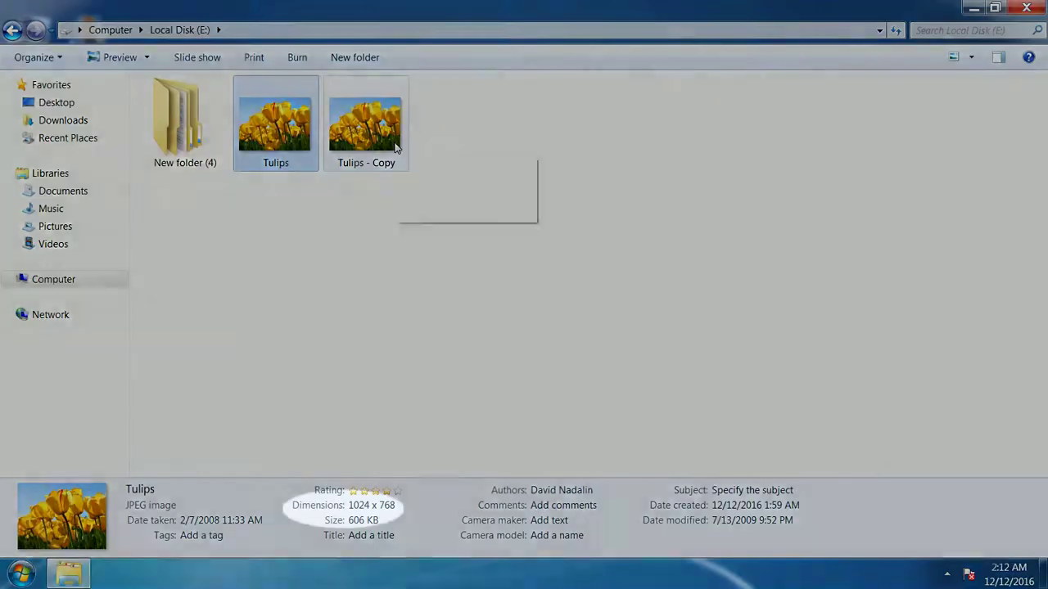
click(397, 147)
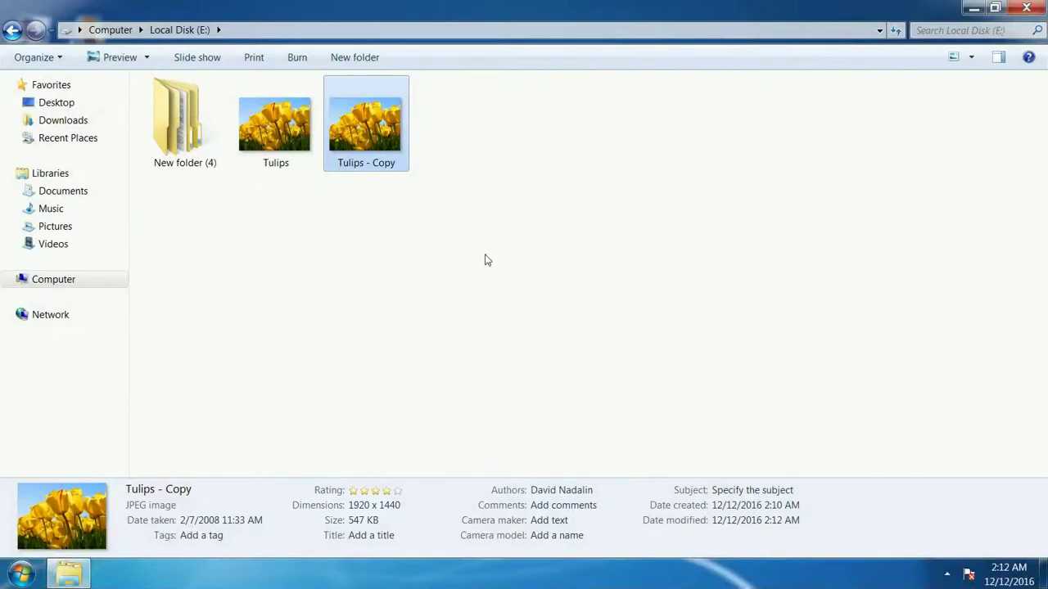
Make a second copy of the original Tulips image in the same folder and open that copy for editing in Paint.
right_click(283, 147)
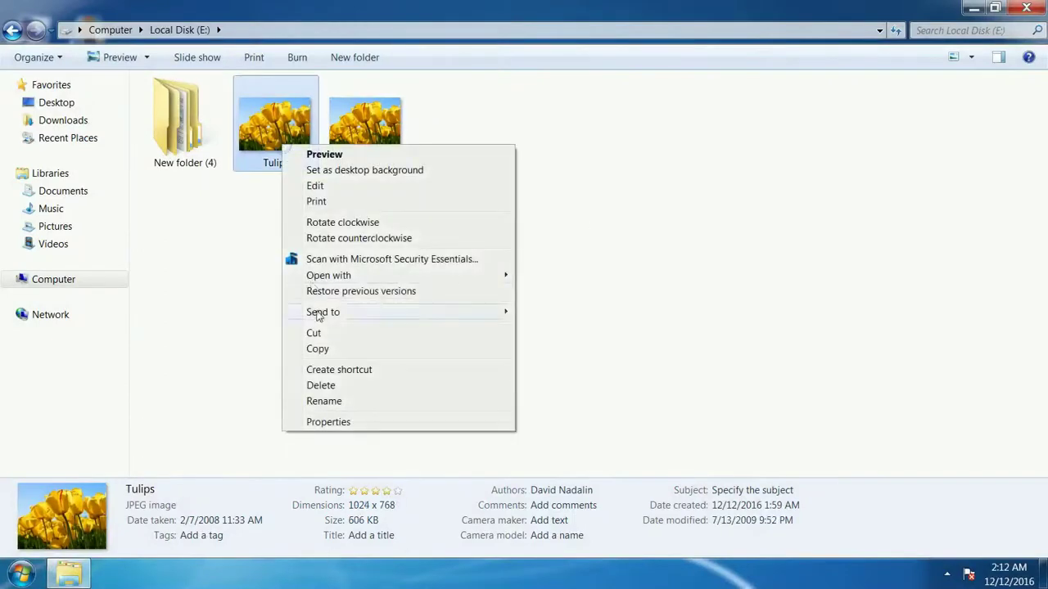
click(317, 348)
right_click(407, 222)
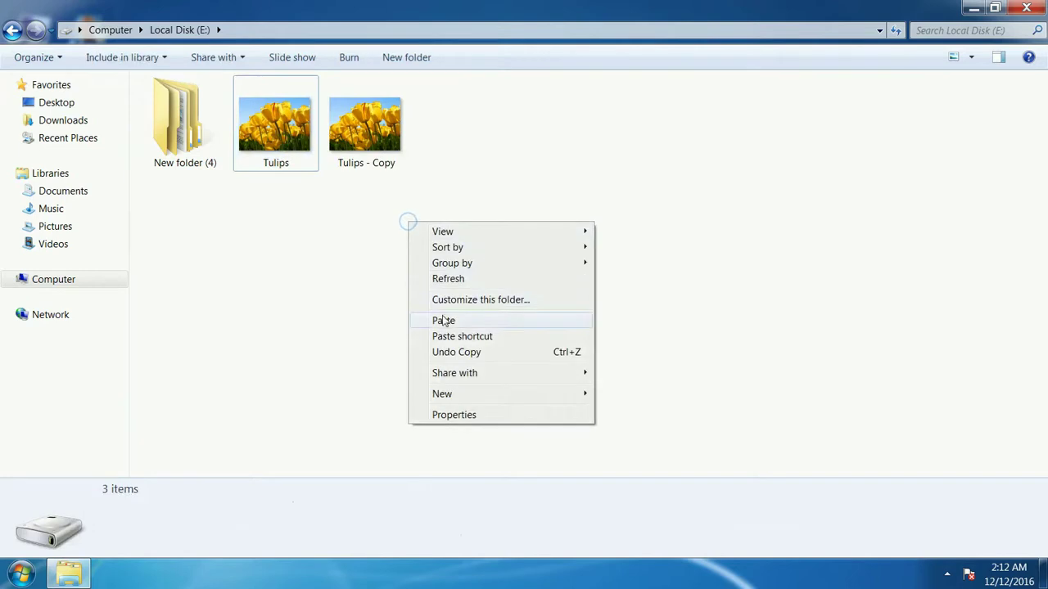
click(443, 321)
right_click(462, 122)
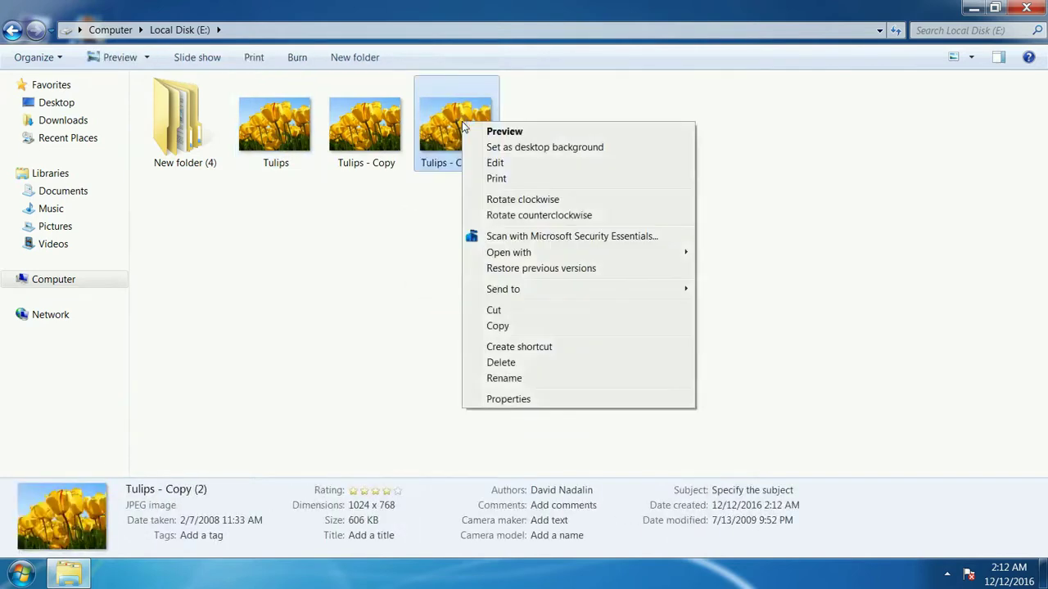
click(496, 162)
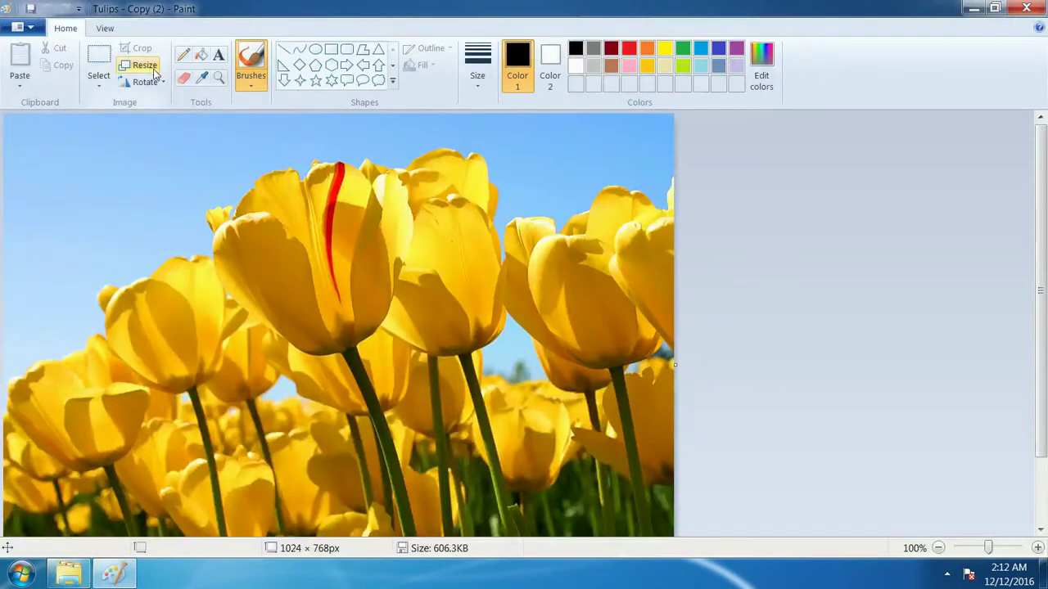
Resize the picture by percentage to 300 horizontally with the aspect ratio maintained, and save it.
click(150, 70)
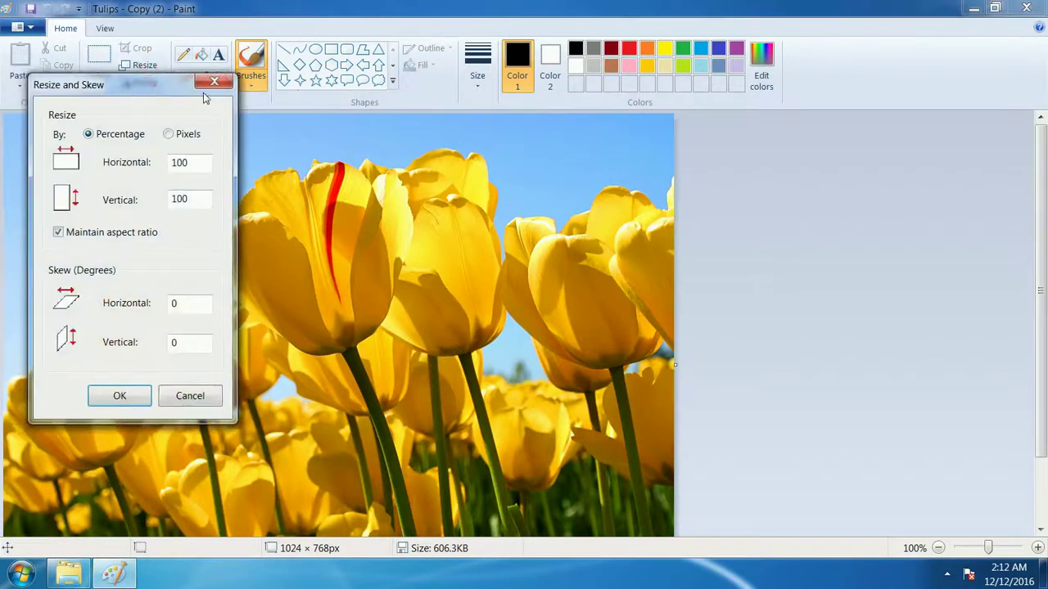
drag(155, 82, 415, 83)
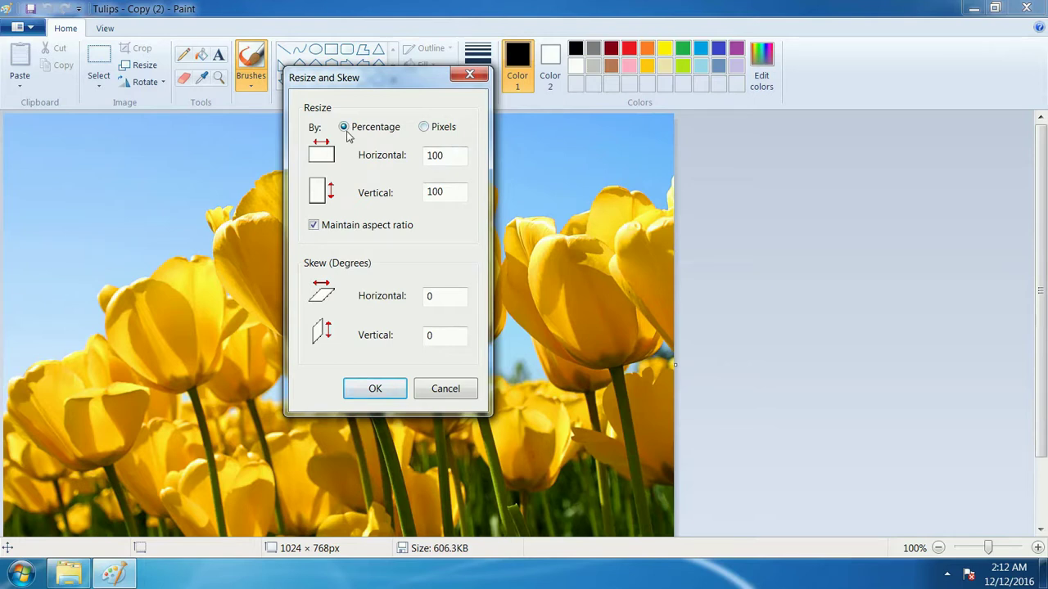
double_click(449, 157)
text(300)
click(353, 388)
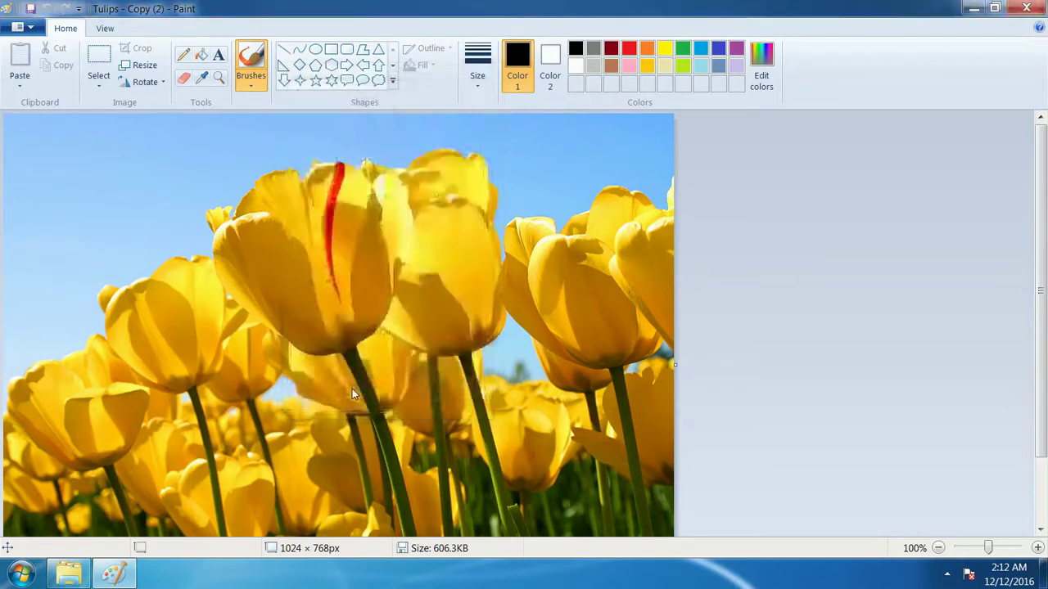
click(16, 28)
click(44, 122)
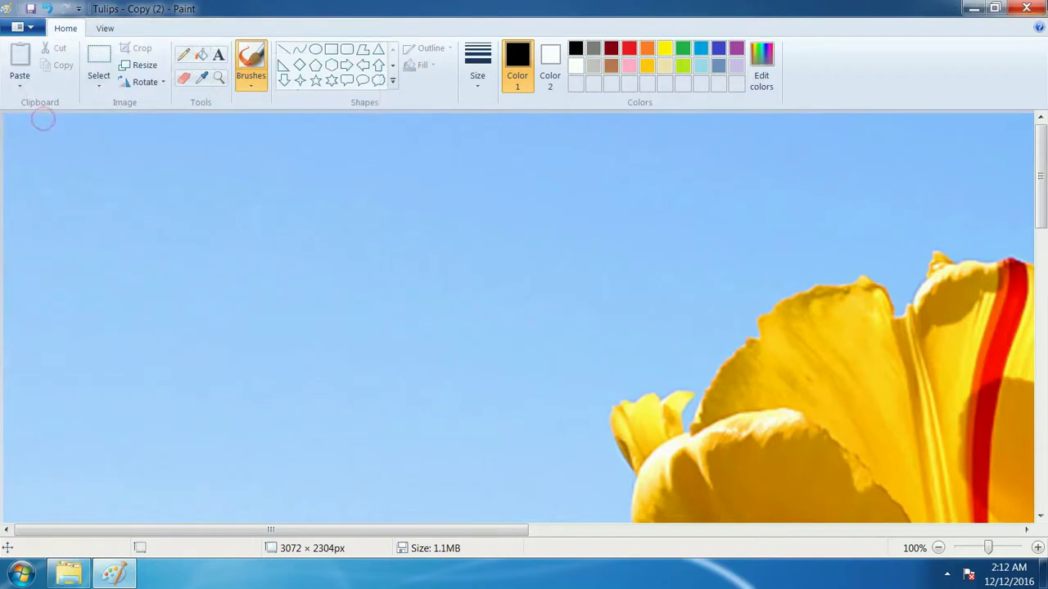
Switch to Windows Explorer and compare the dimensions and file sizes of Tulips - Copy and Tulips - Copy (2).
click(69, 573)
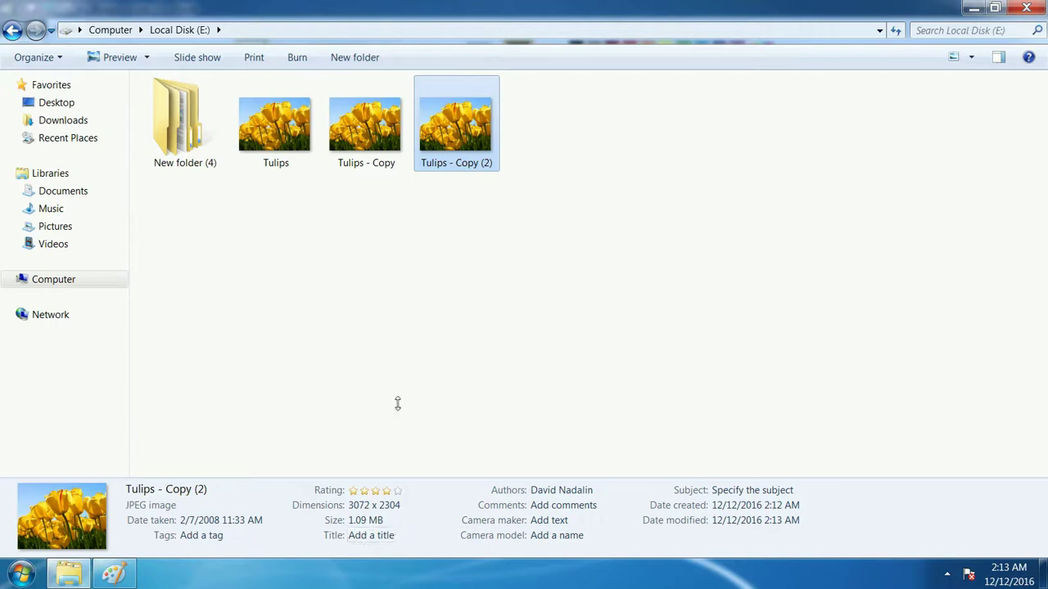
click(381, 160)
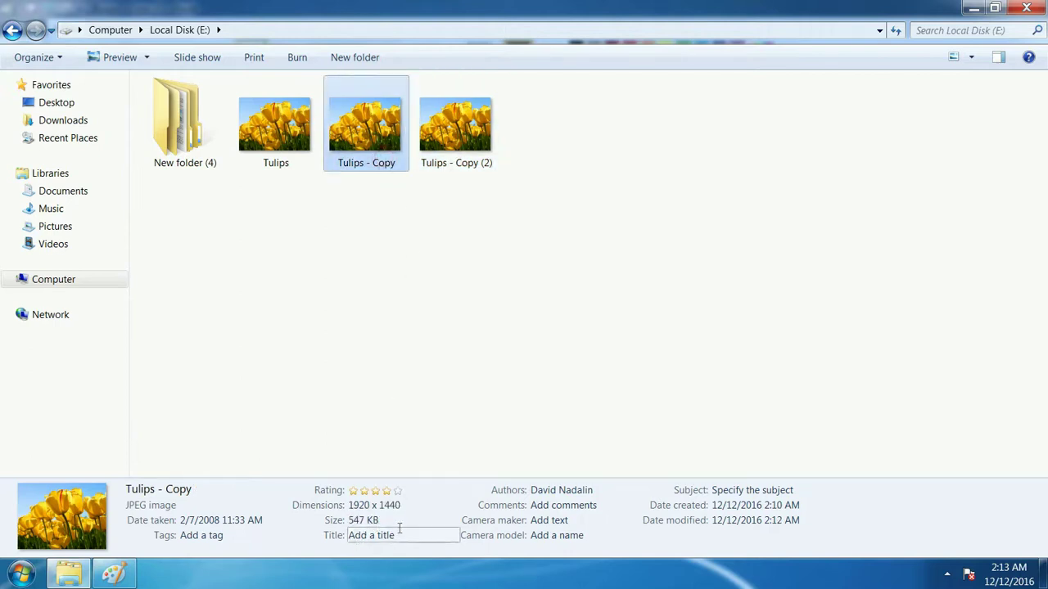
click(488, 123)
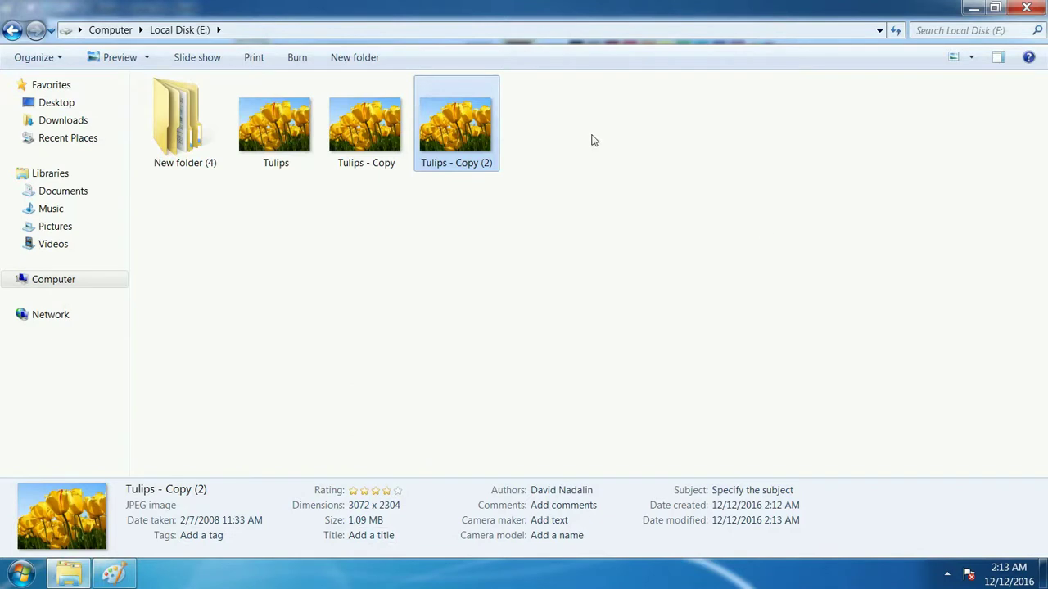
Close the Windows Explorer and Paint windows and refresh the desktop.
click(1035, 7)
click(1036, 8)
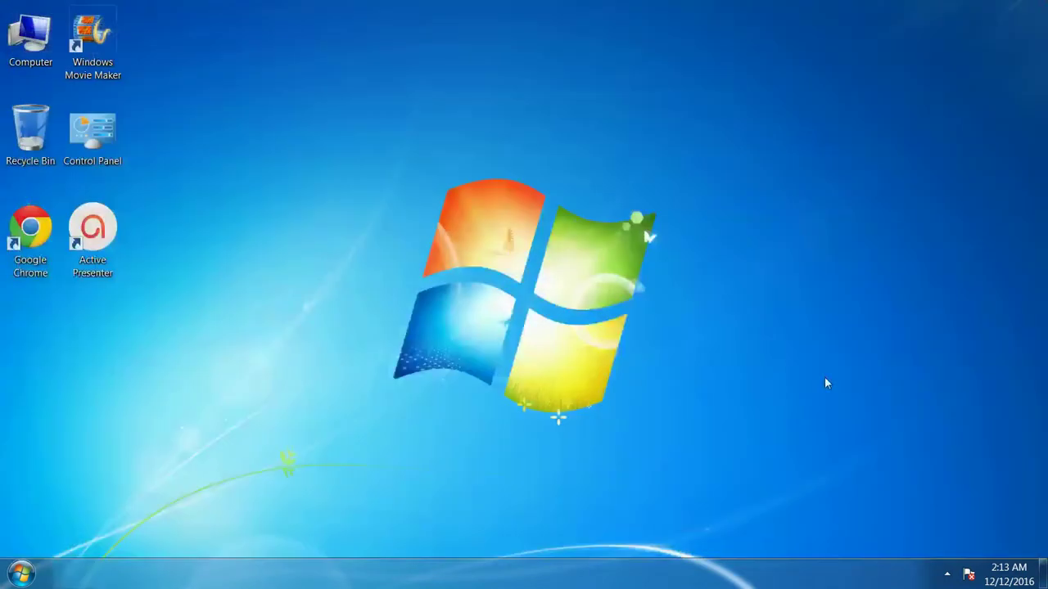
right_click(438, 45)
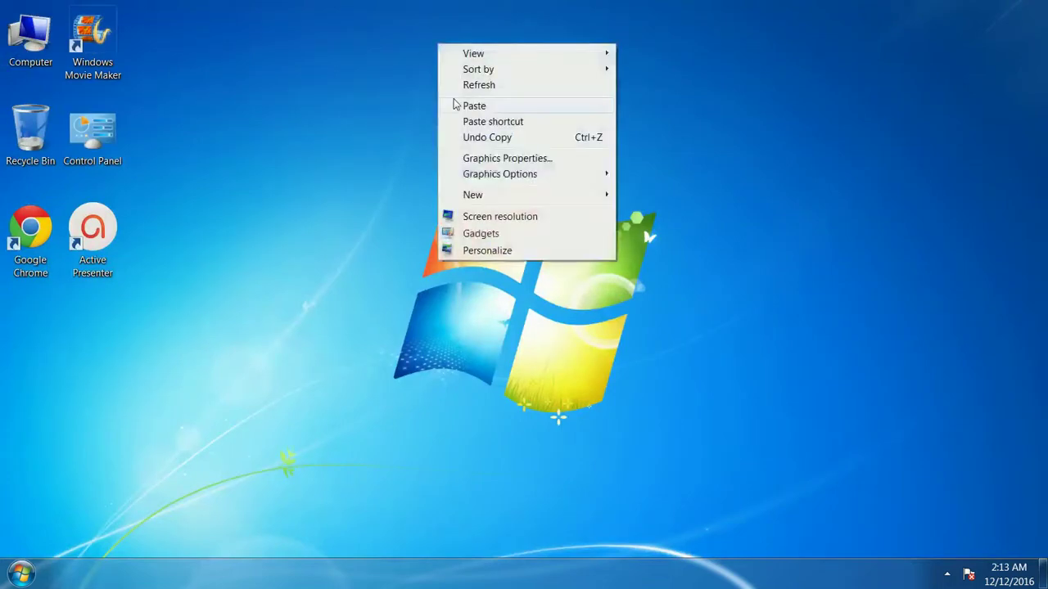
click(457, 85)
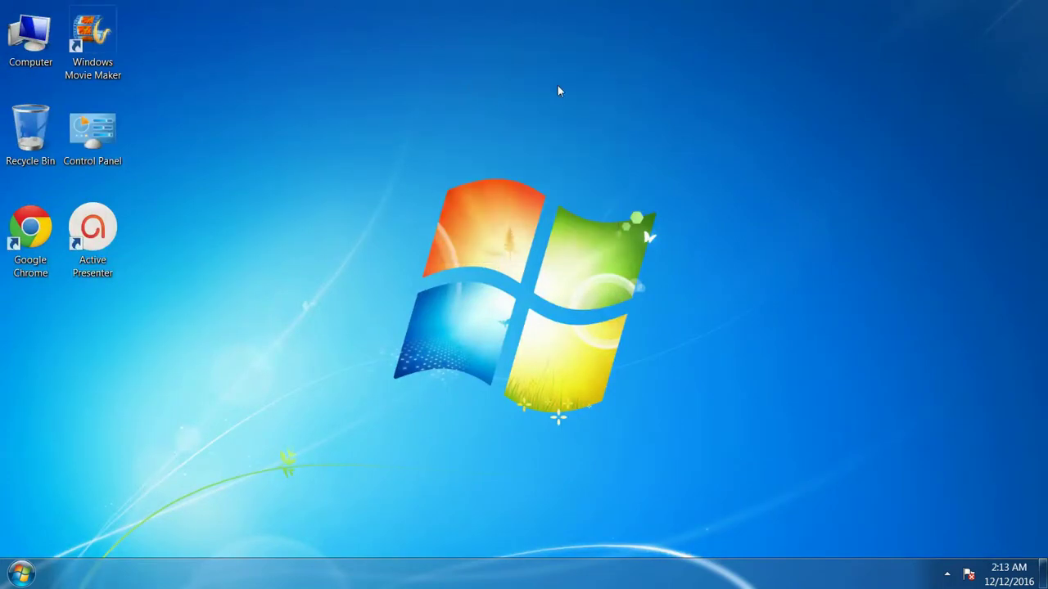